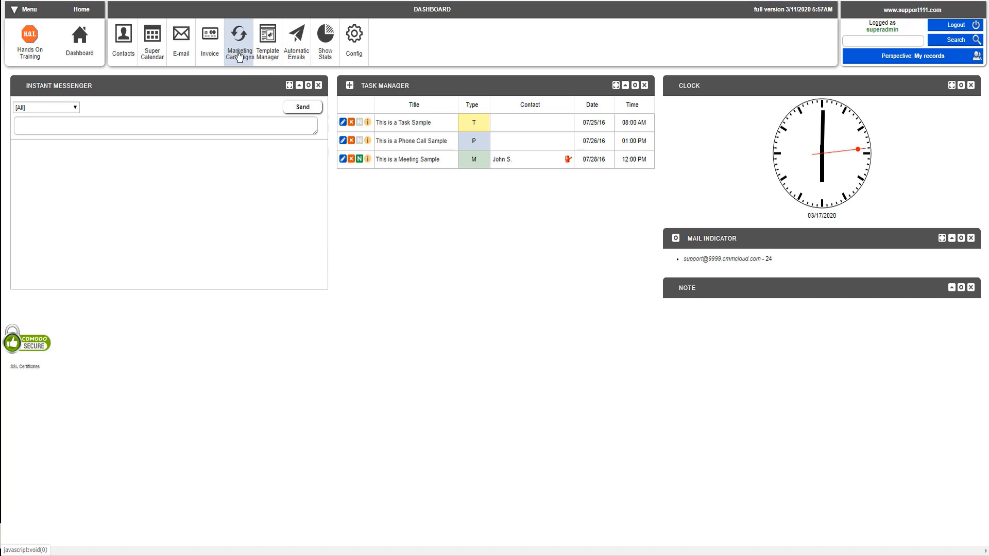
Step: Start a new responder in Marketing Campaigns and name it "My first autoresponder"
left_click(238, 54)
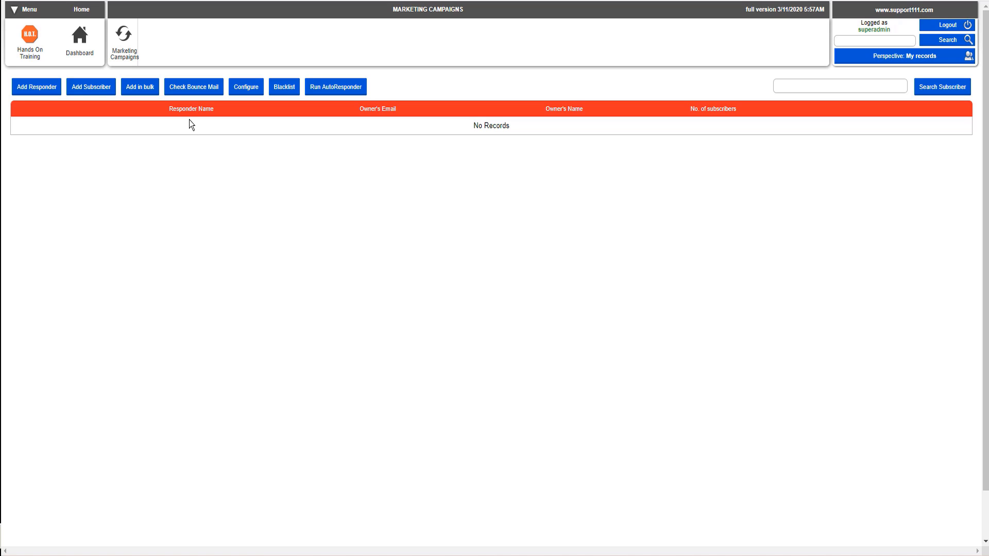
left_click(32, 93)
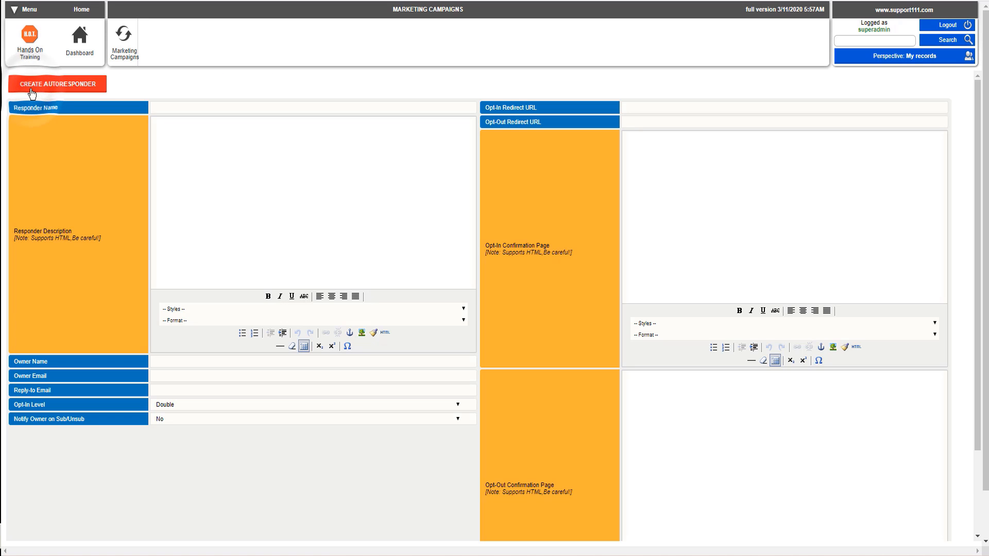
left_click(170, 108)
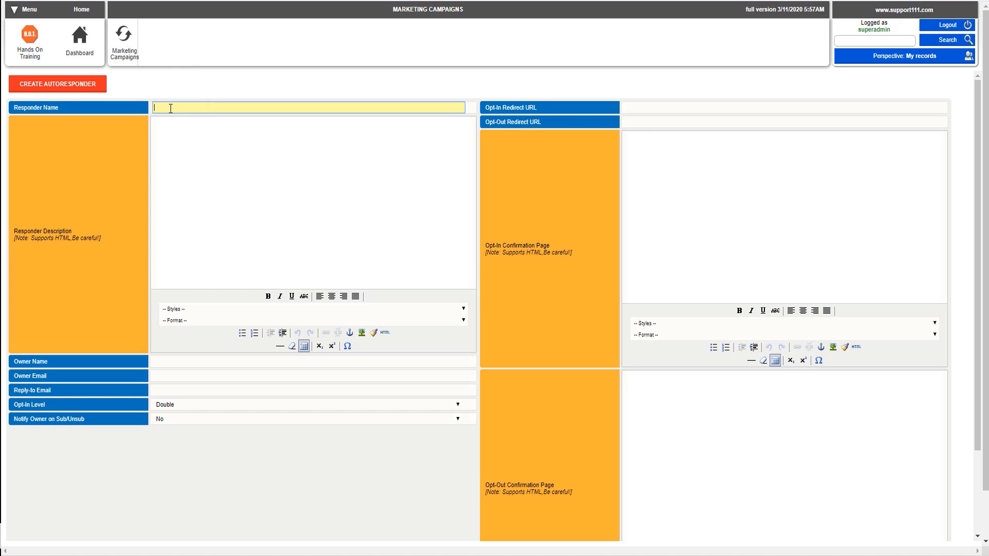
type("My first autoresponder")
left_click(217, 151)
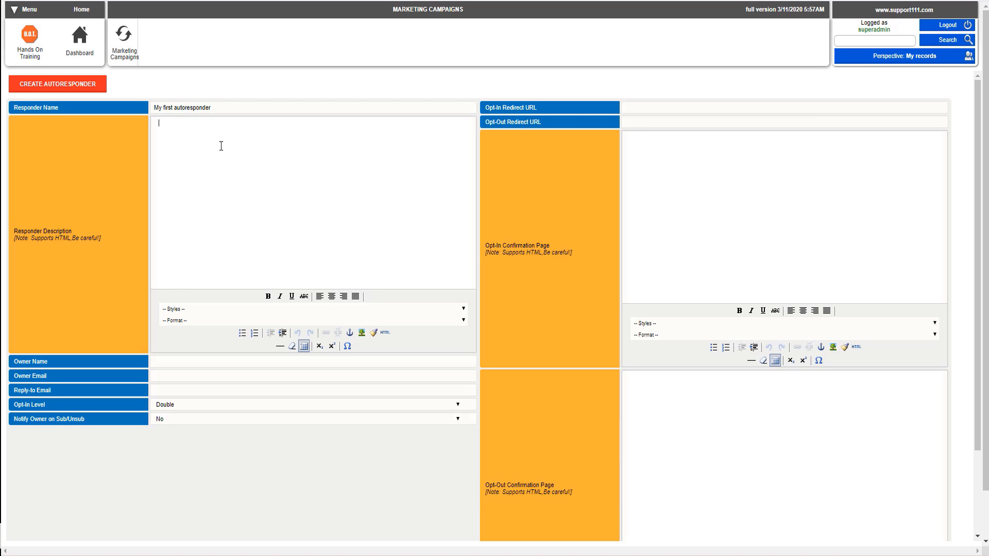
Step: Enter the owner's first name for the responder, leaving the owner and reply-to e-mail fields blank
left_click(162, 366)
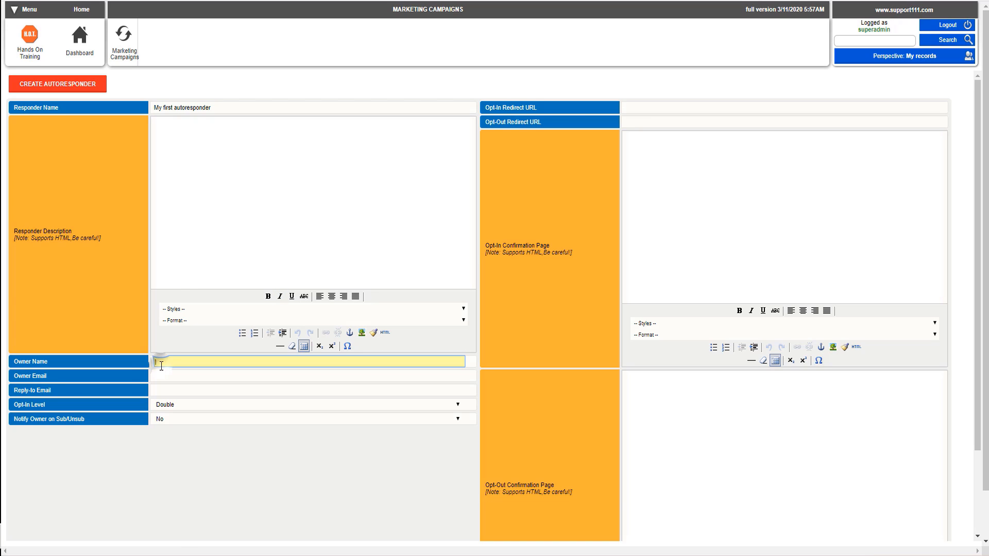
type("nl")
double_click(161, 366)
type("Lorenzo")
left_click(165, 375)
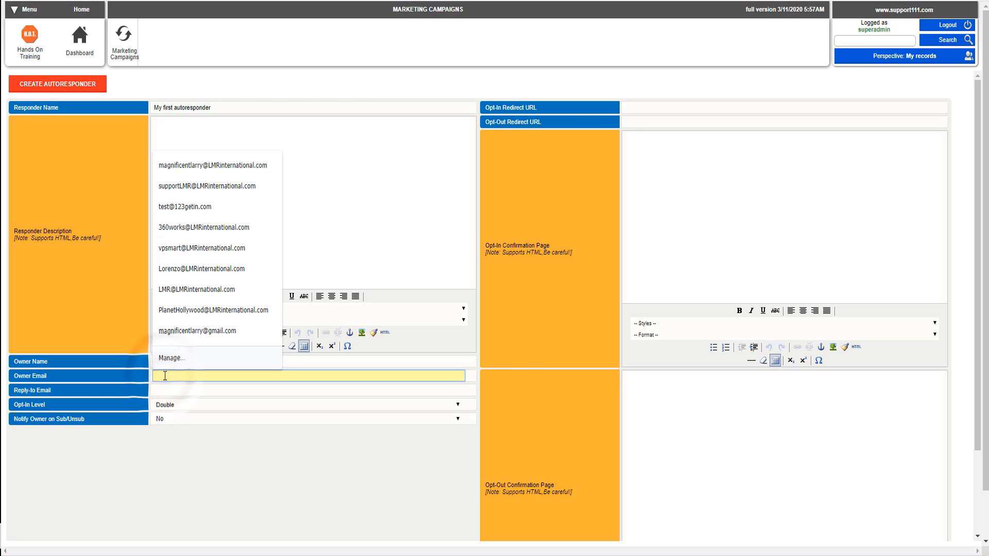
left_click(171, 389)
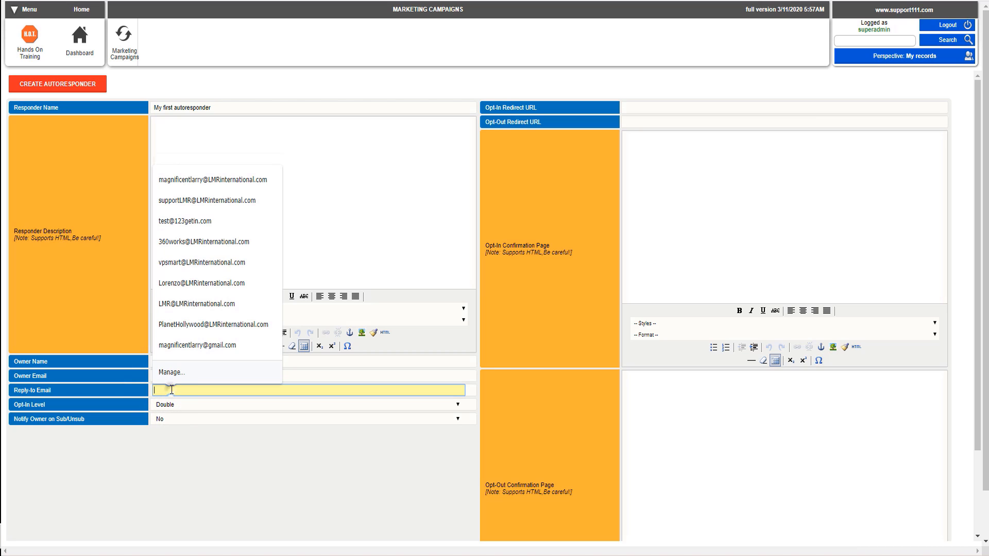
left_click(310, 144)
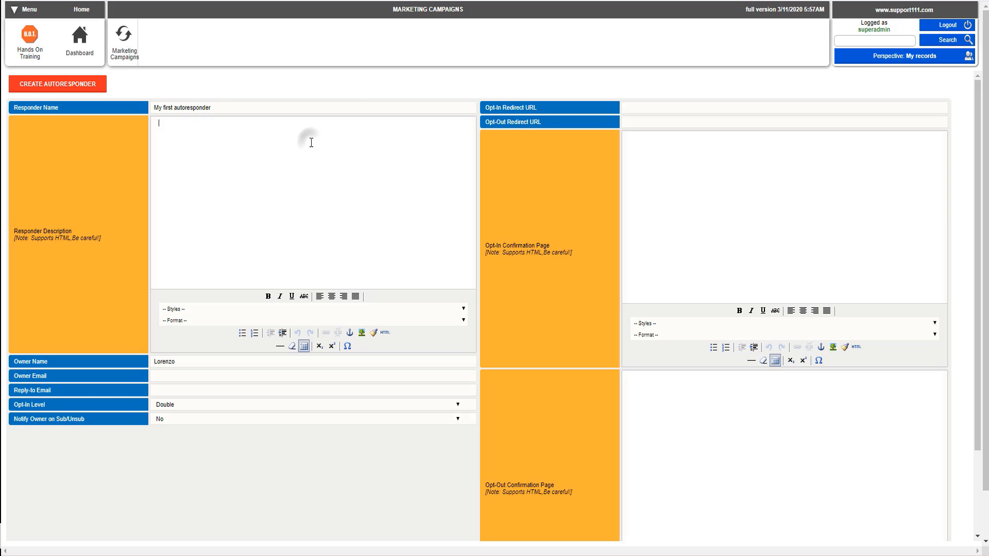
Step: Try the Single opt-in level, restore it to Double, and set Notify Owner on Sub/Unsub to Yes
left_click(174, 404)
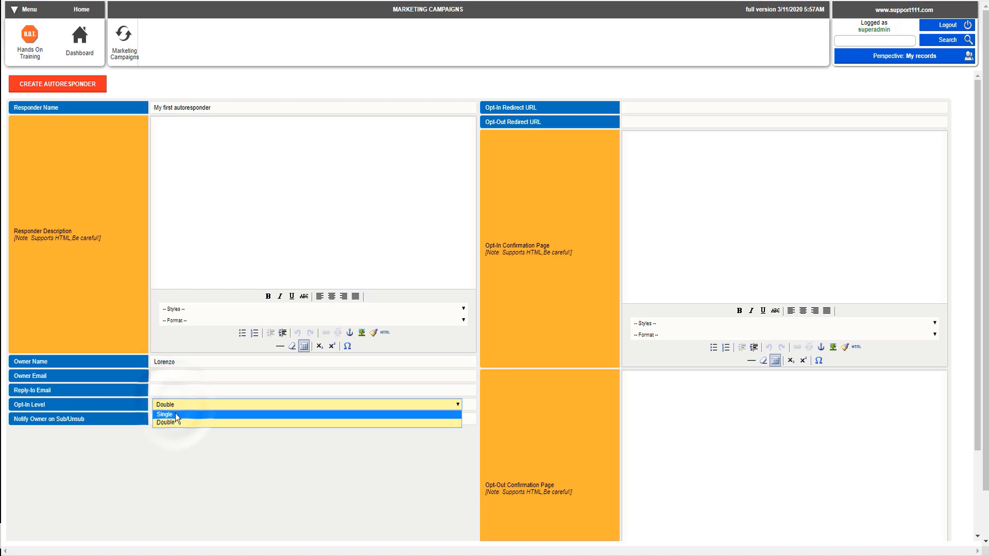
left_click(176, 414)
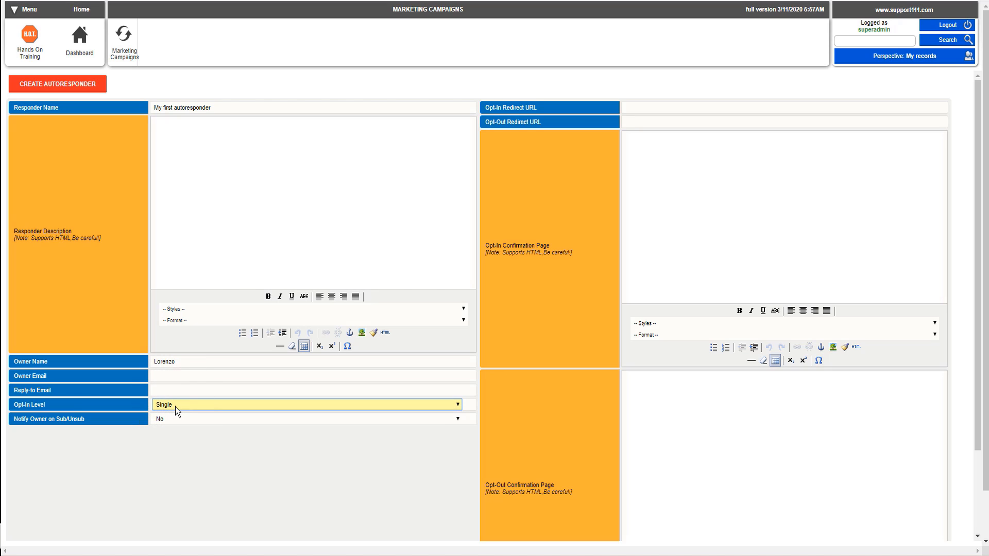
left_click(175, 406)
left_click(172, 422)
left_click(333, 419)
key("Down")
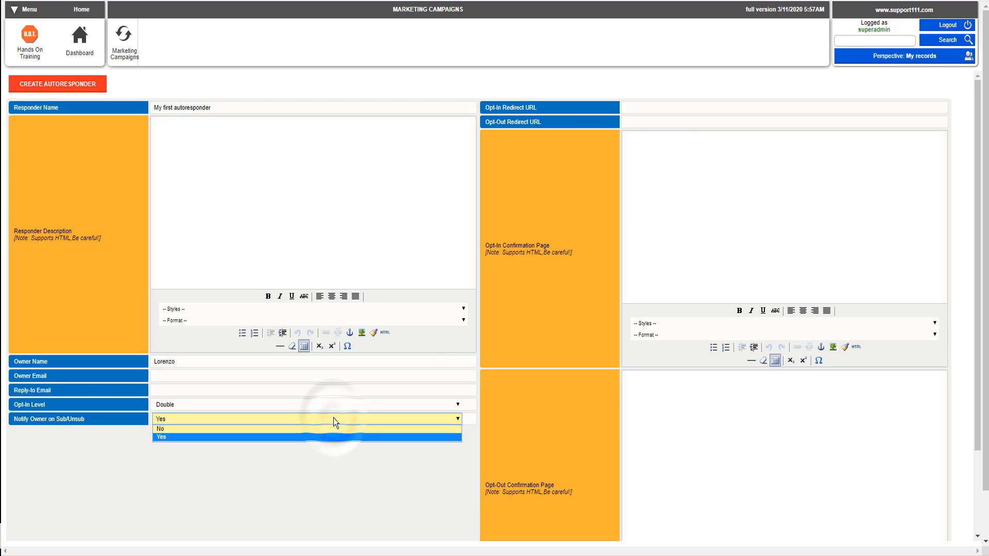
left_click(345, 275)
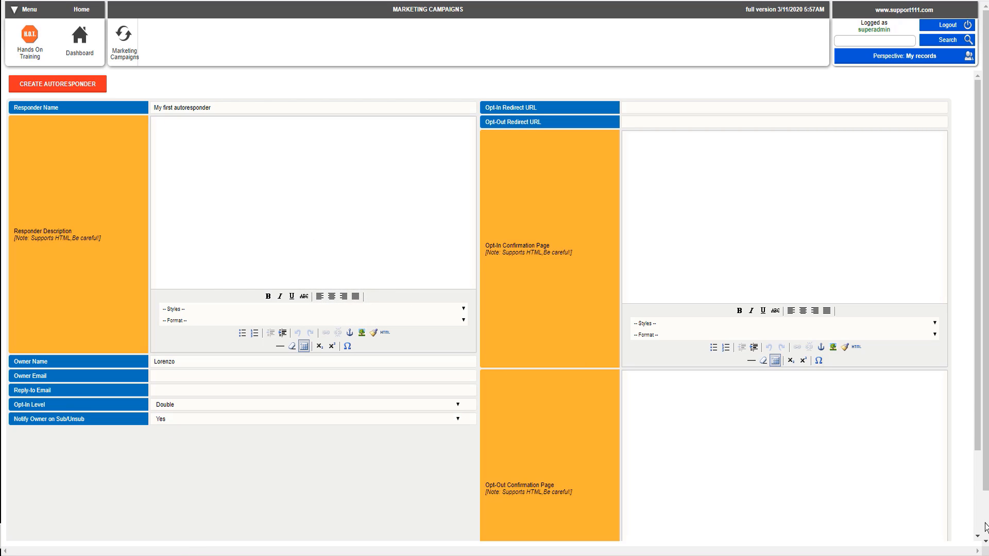
scroll(985, 527, "down", 1)
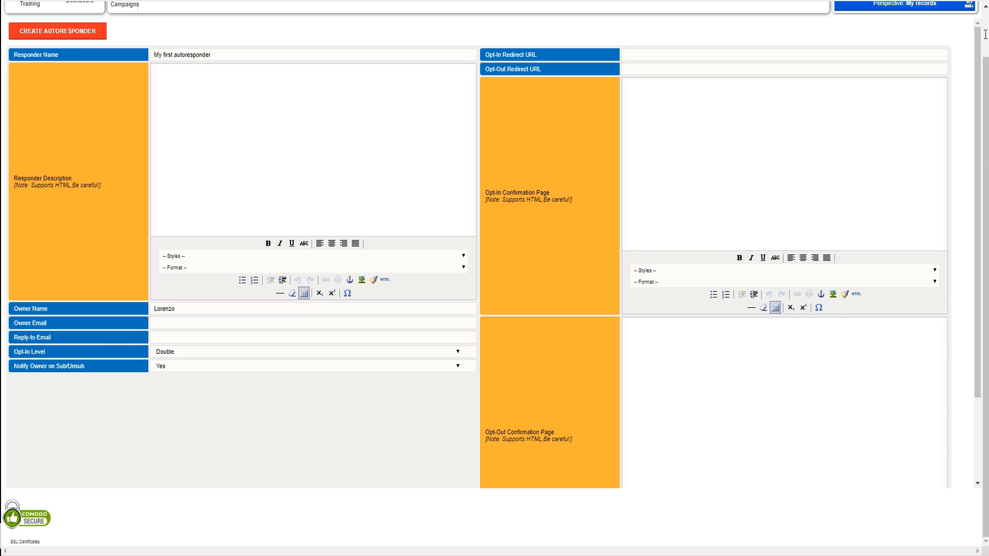
scroll(984, 34, "up", 1)
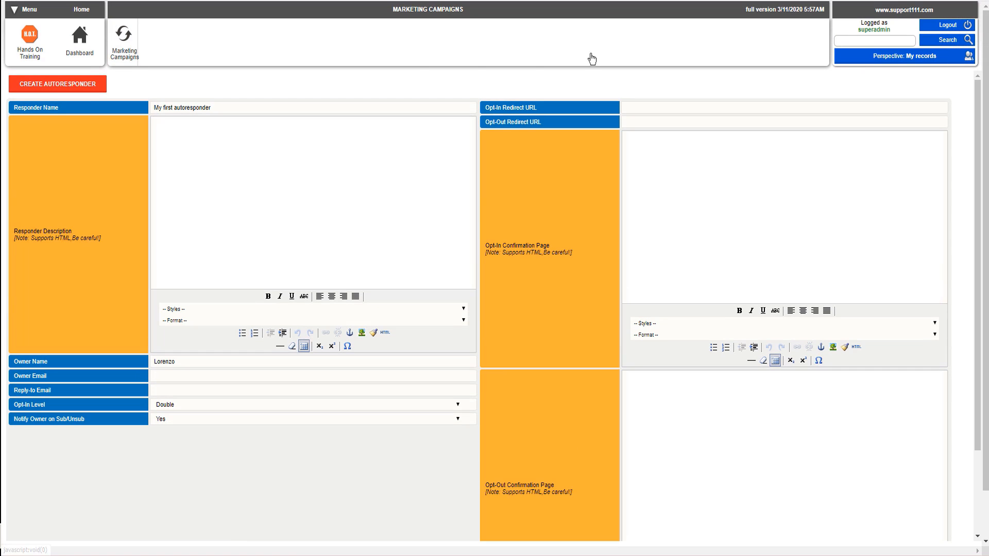
left_click(80, 86)
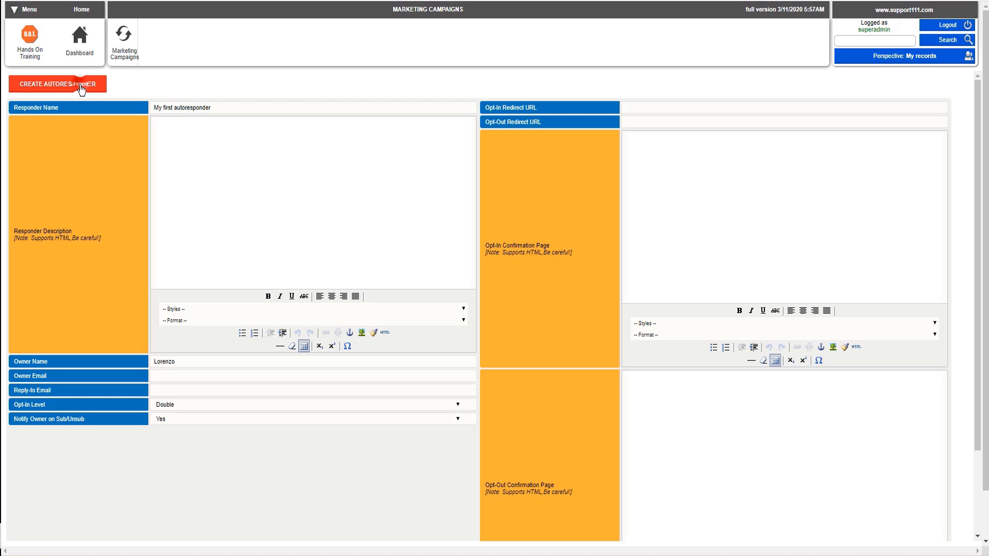
Step: Create a new responder named "My First Autoresponder" from the Marketing Campaigns list and save it
left_click(124, 55)
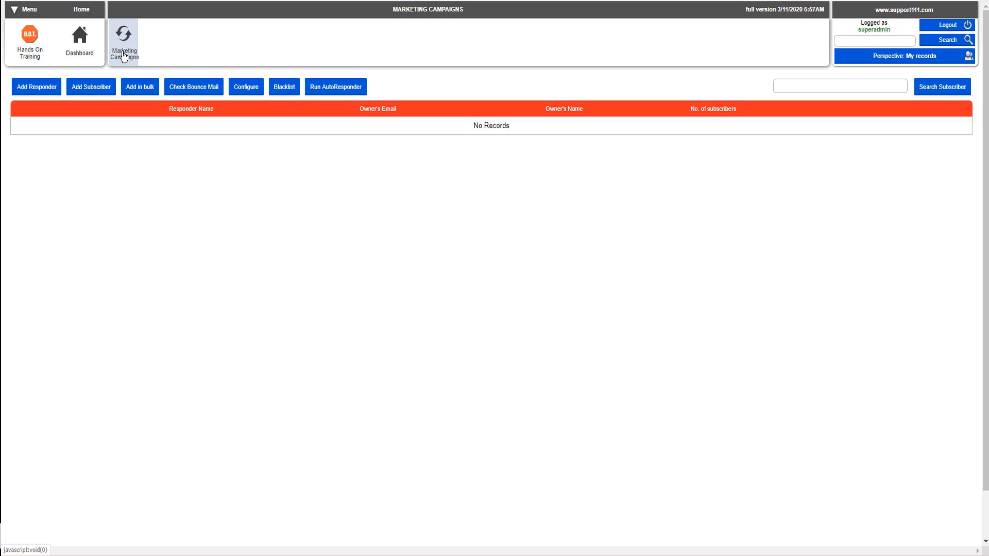
left_click(37, 88)
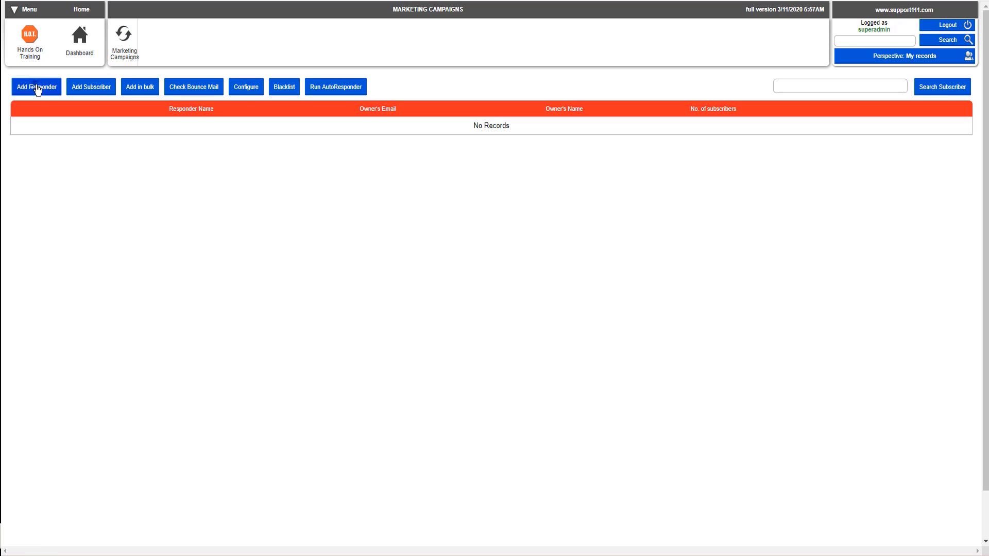
left_click(165, 109)
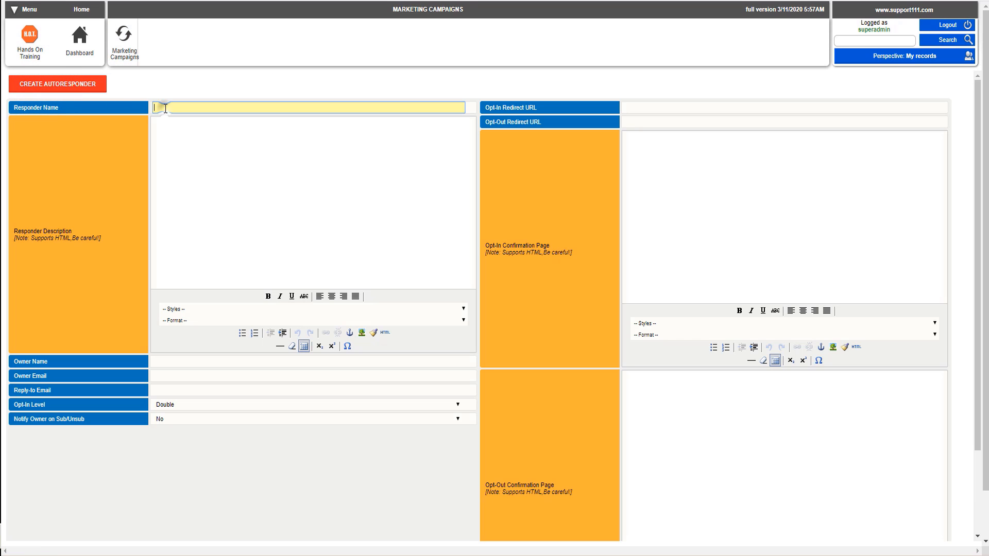
type("My First Autoresponder")
scroll(494, 303, "down", 2)
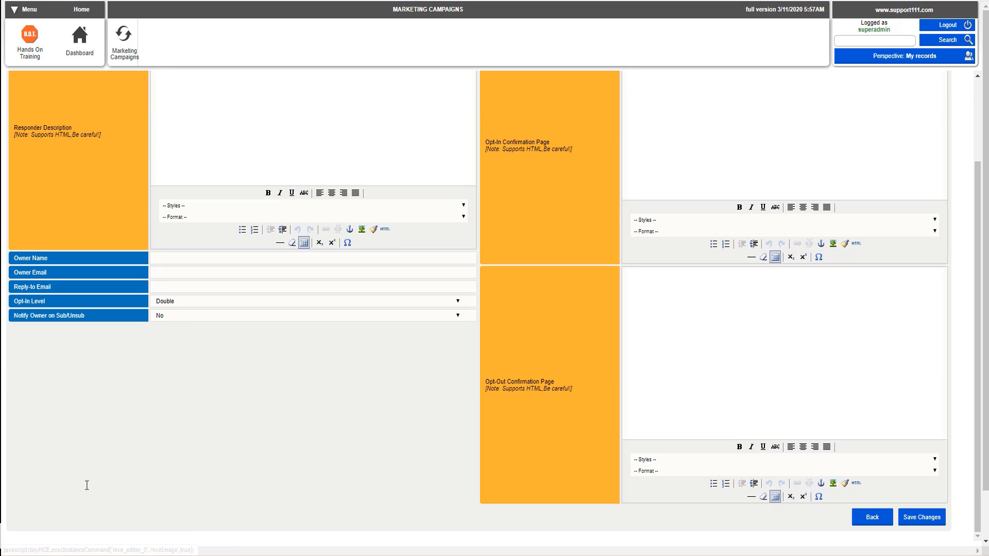
left_click(933, 524)
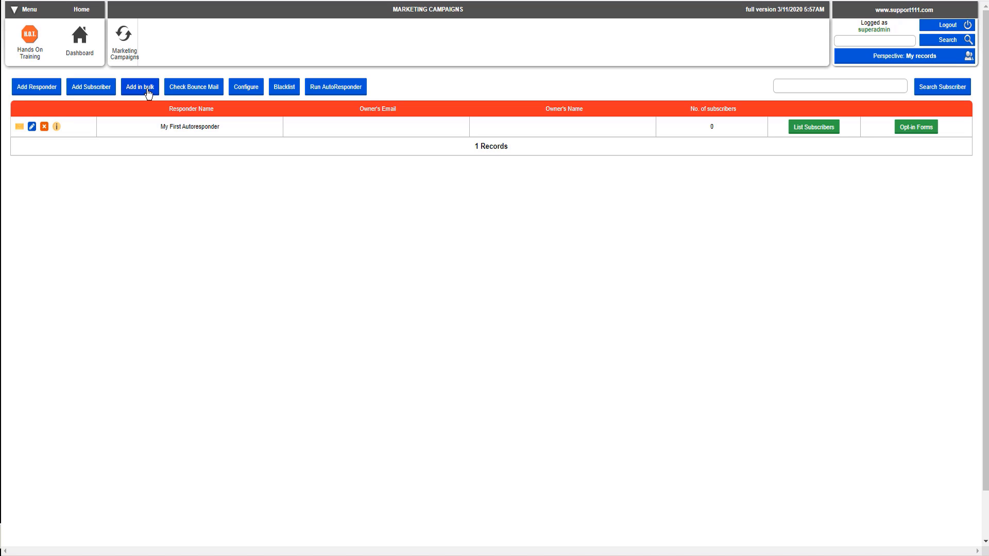
Step: View the subscriber list of My First Autoresponder and return to the Marketing Campaigns list
left_click(804, 127)
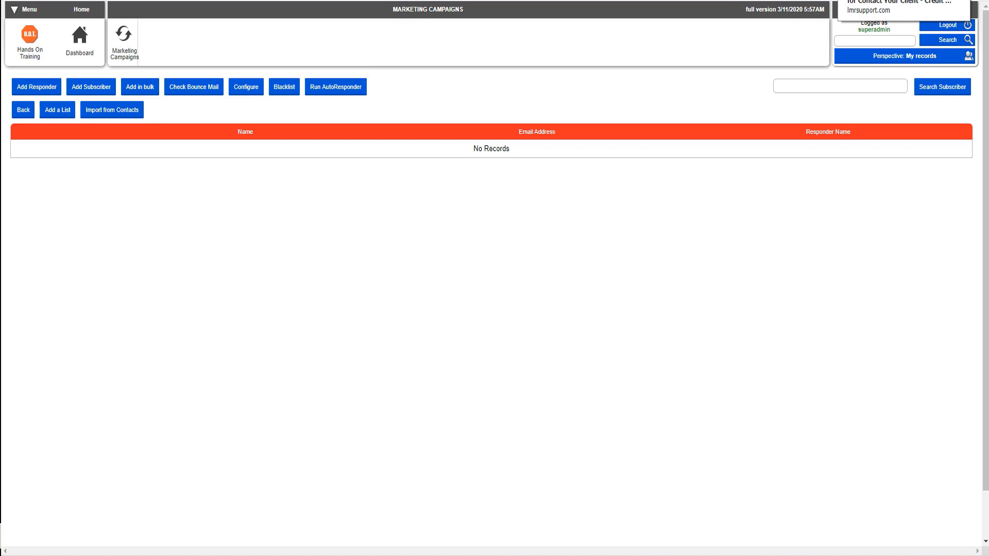
left_click(886, 0)
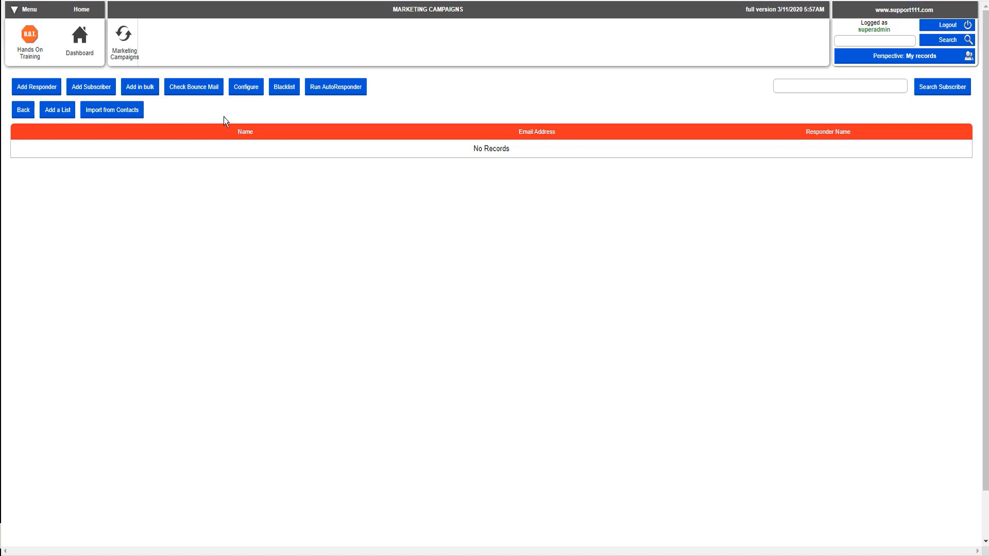
left_click(138, 113)
left_click(130, 56)
left_click(122, 57)
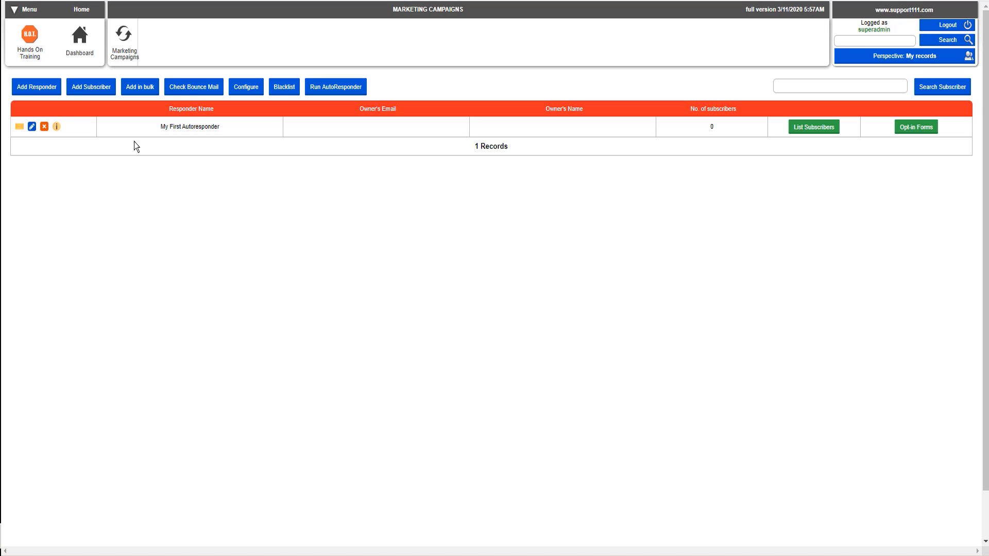
Step: View the short and long opt-in forms of My First Autoresponder and return to the Marketing Campaigns list
left_click(916, 127)
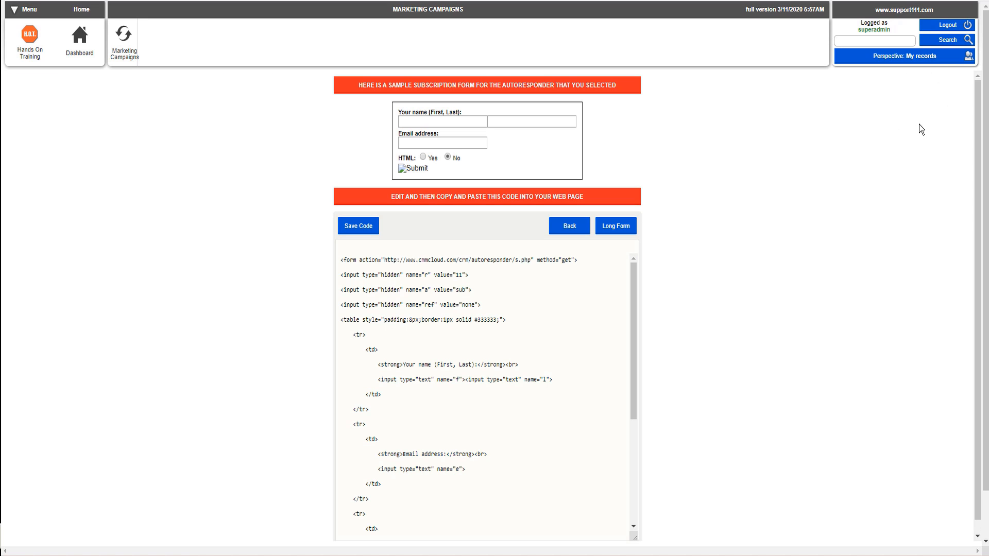
left_click(616, 228)
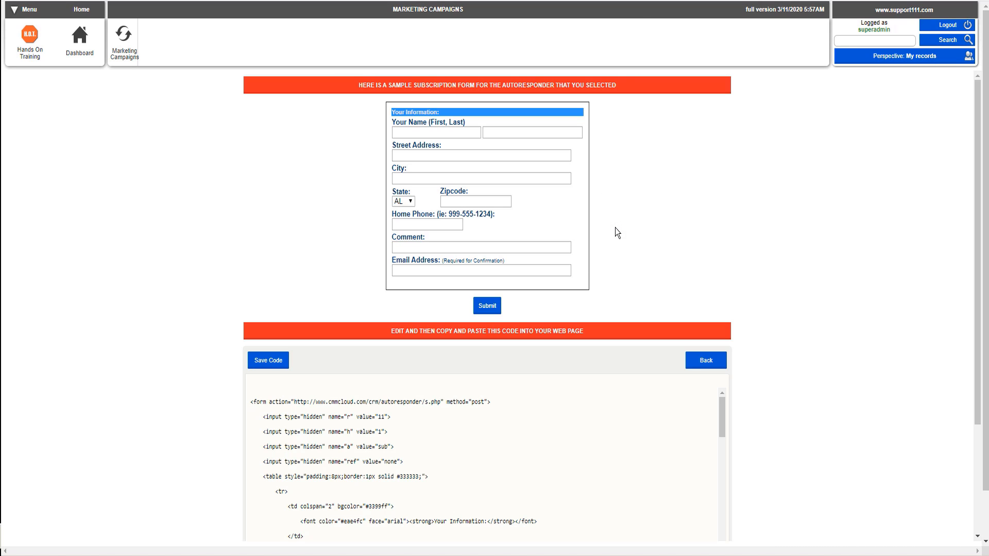
left_click(705, 361)
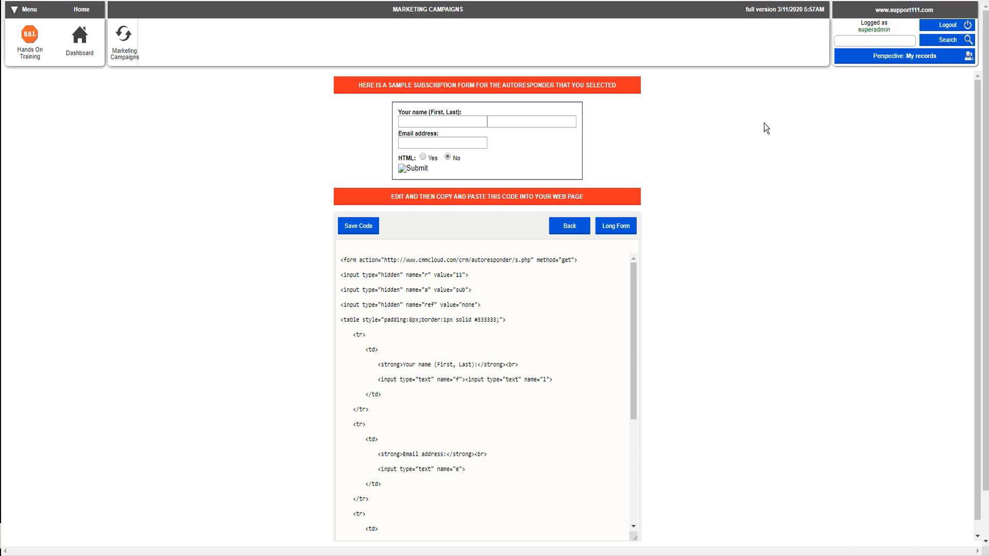
left_click(134, 63)
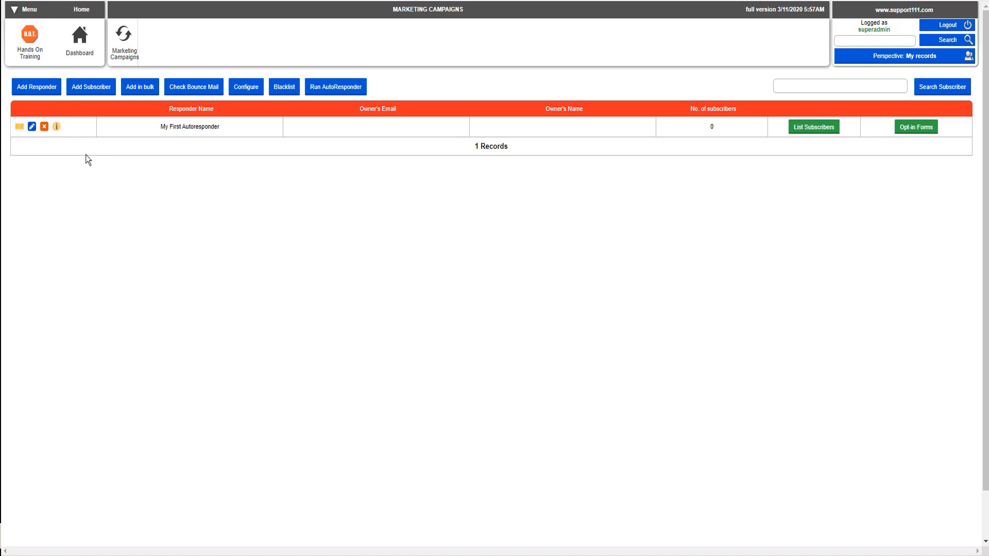
Step: Edit My First Autoresponder and add a new message with the subject "Welcome to our services"
left_click(32, 126)
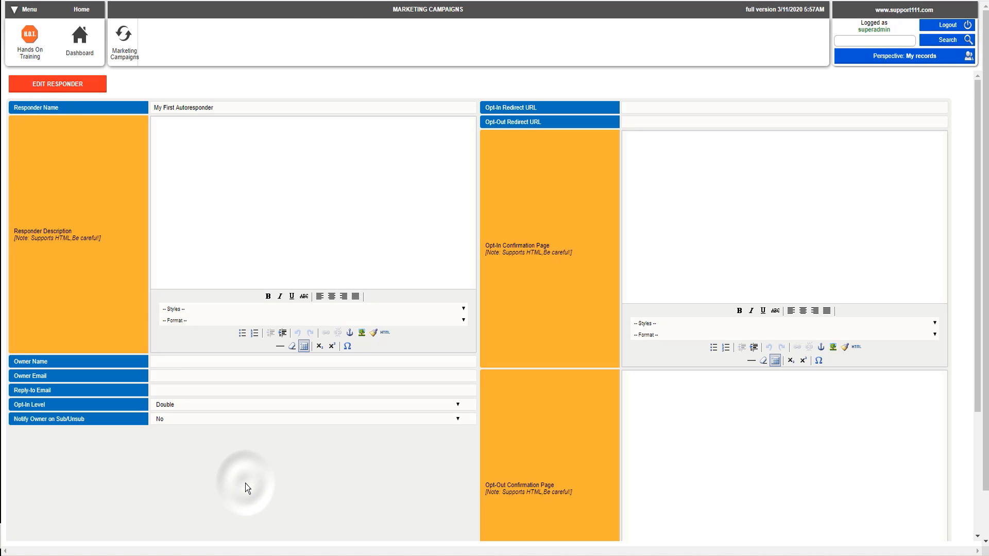
scroll(245, 483, "down", 5)
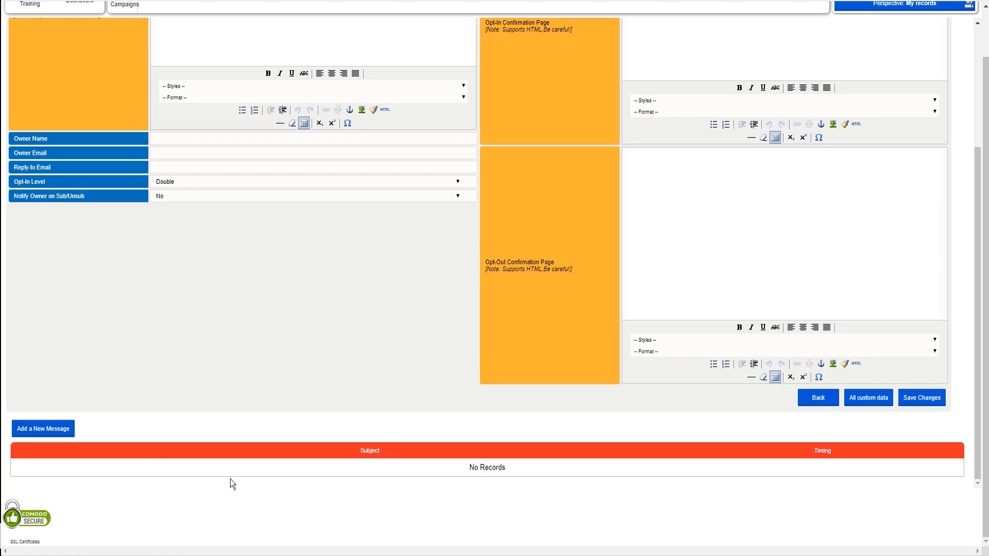
left_click(58, 430)
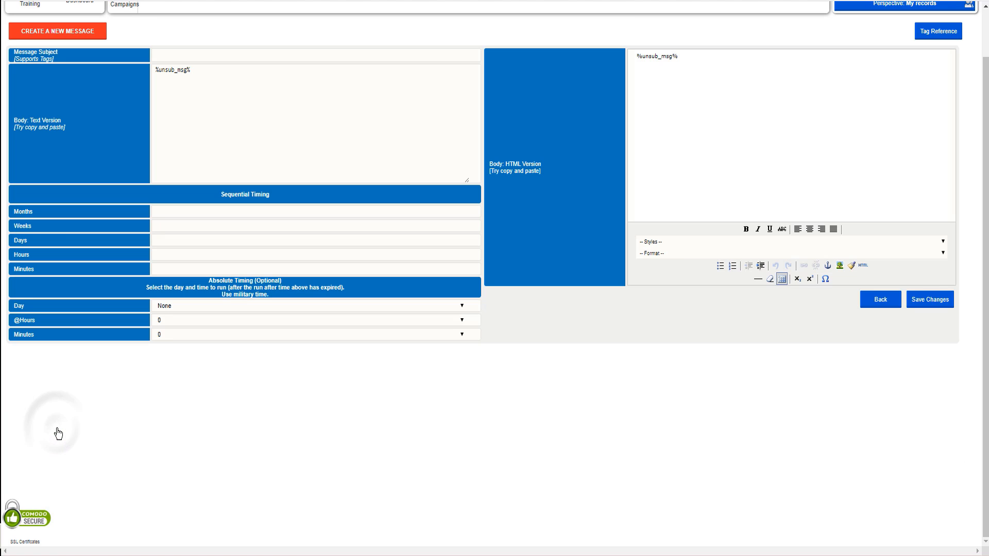
left_click(213, 54)
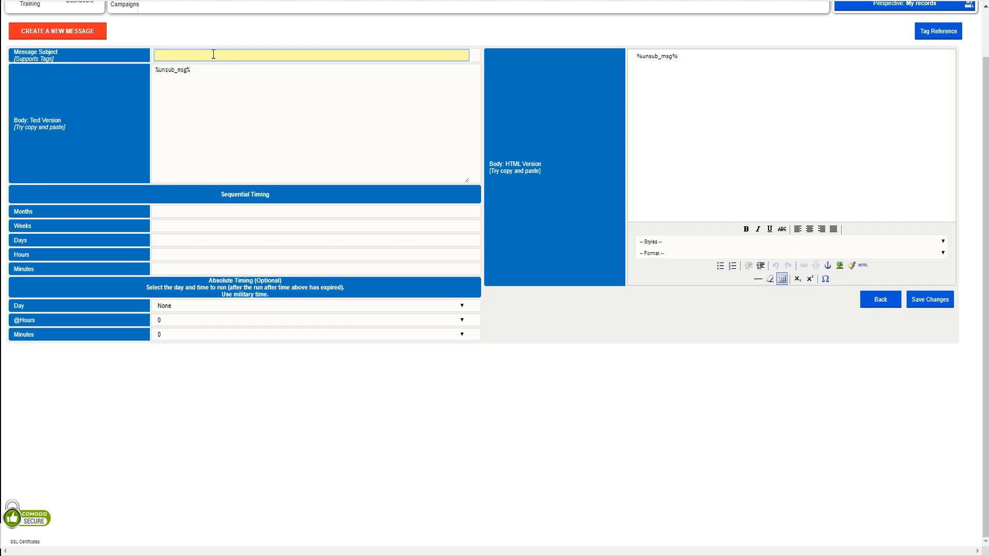
type("Welcome to our services")
Step: Add "This emails does not have a text part use only HTML" a blank line below the text body's unsubscribe tag and save the message
left_click(253, 117)
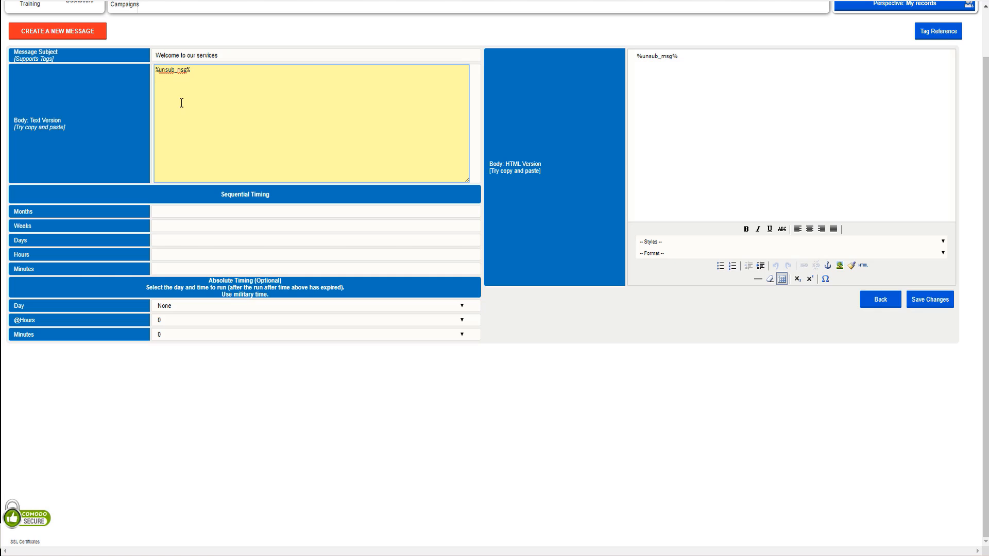
key("Return")
type("This emails does not have a text part use only HTML")
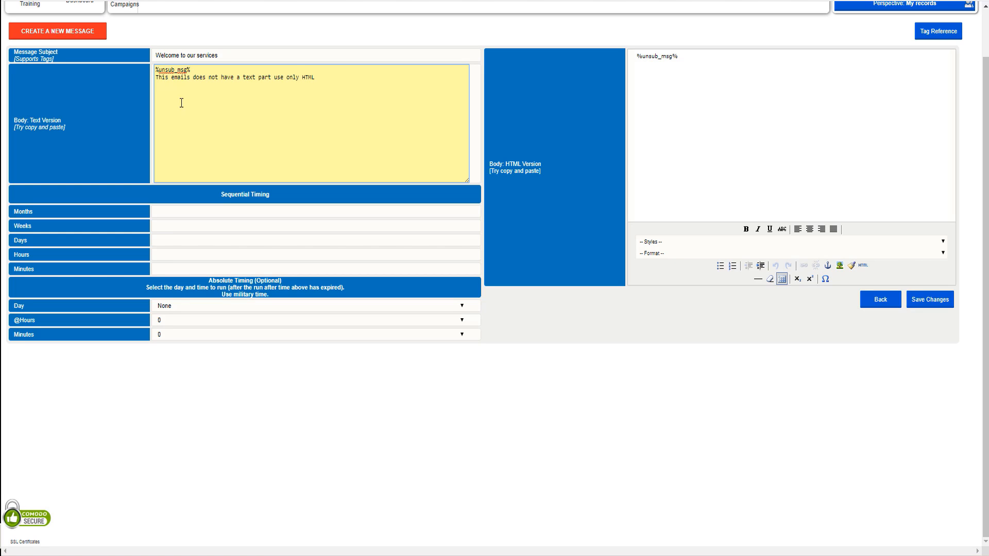
left_click(216, 70)
key("Return")
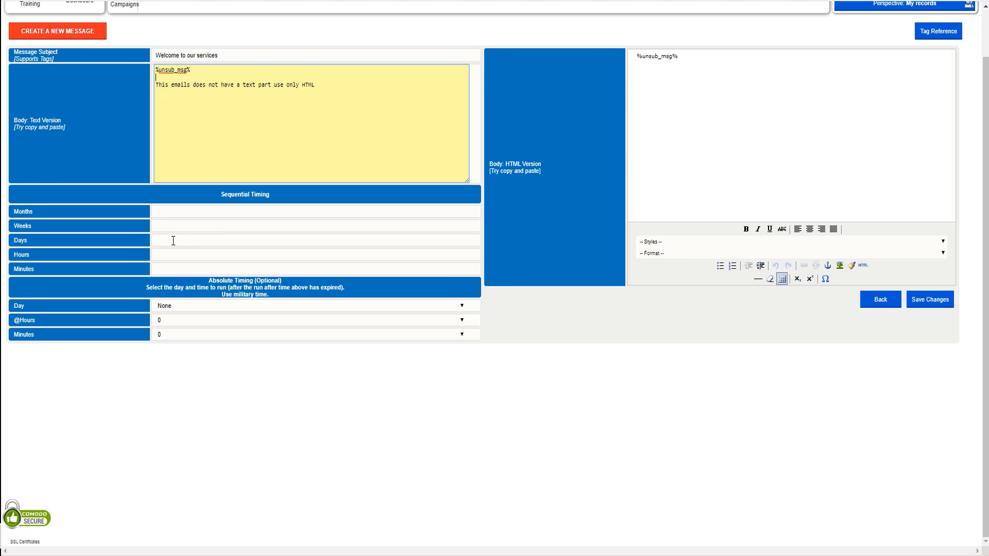
left_click(926, 303)
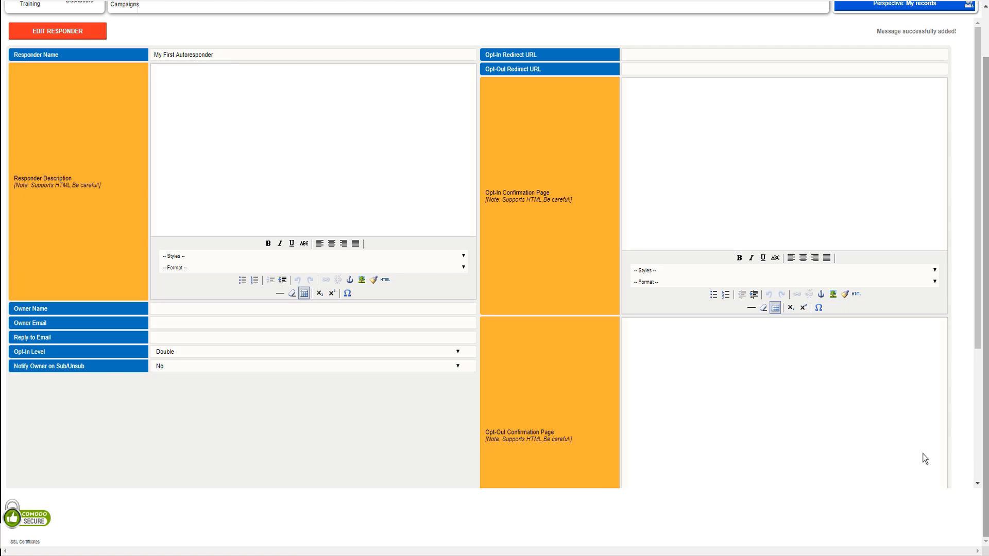
Step: Check the message list of My First Autoresponder and return to the Marketing Campaigns list
left_click(976, 450)
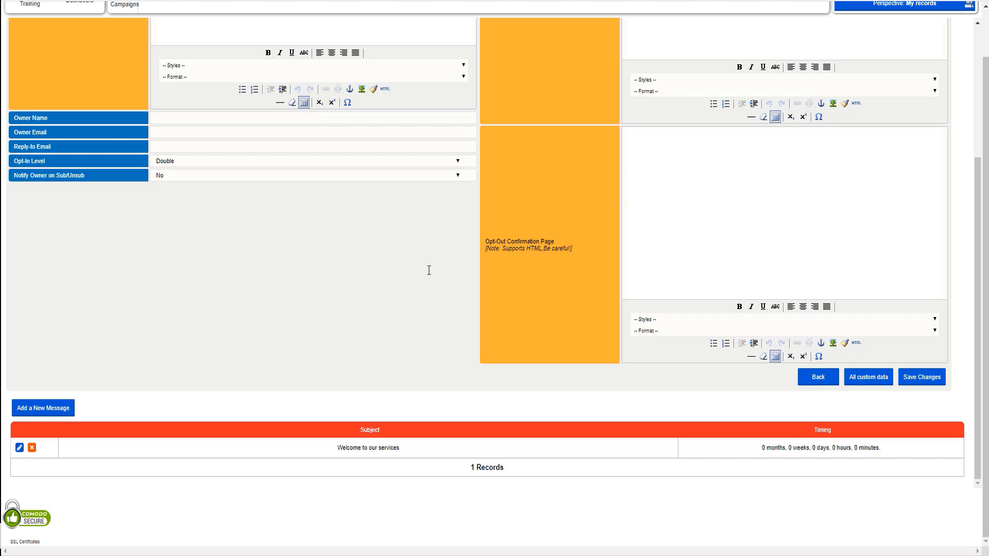
left_click(978, 43)
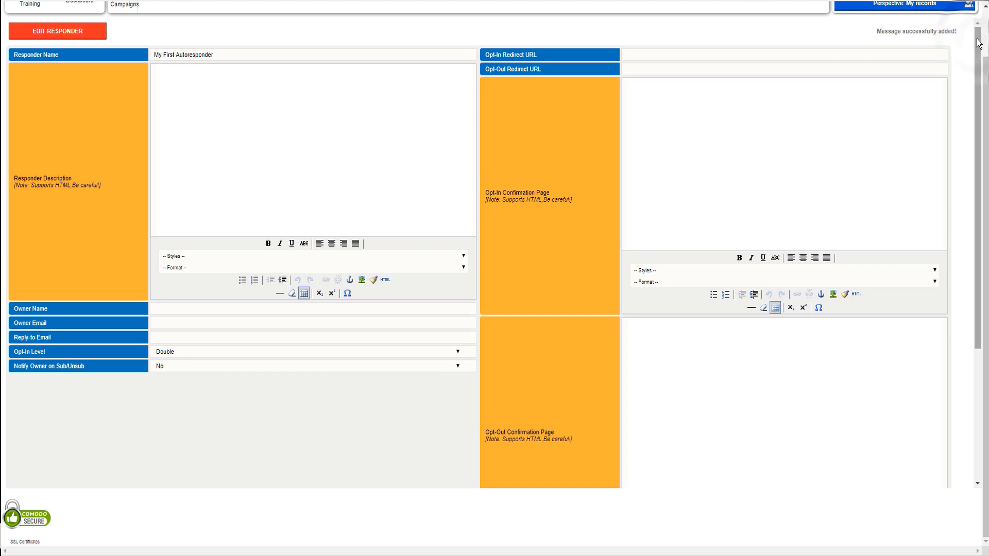
left_click(985, 35)
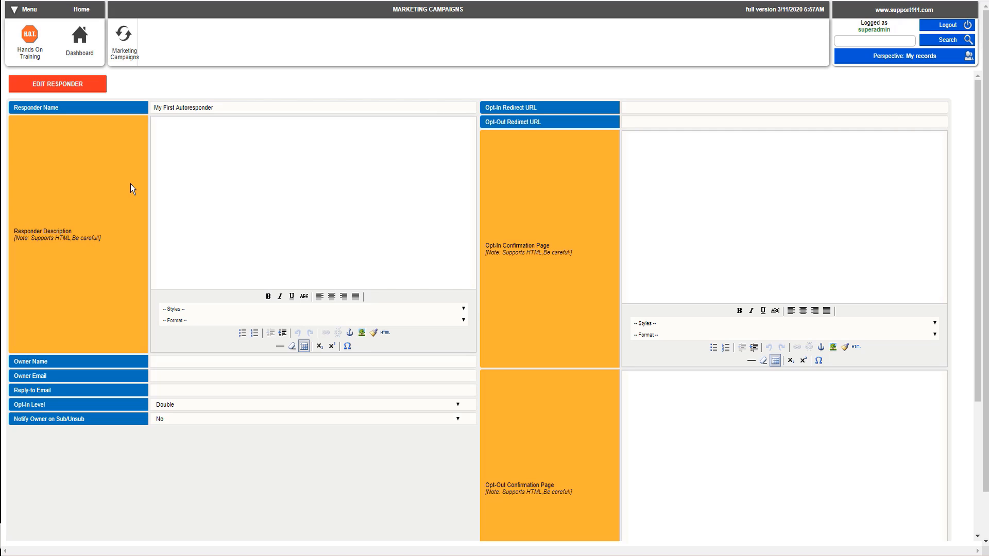
left_click(128, 53)
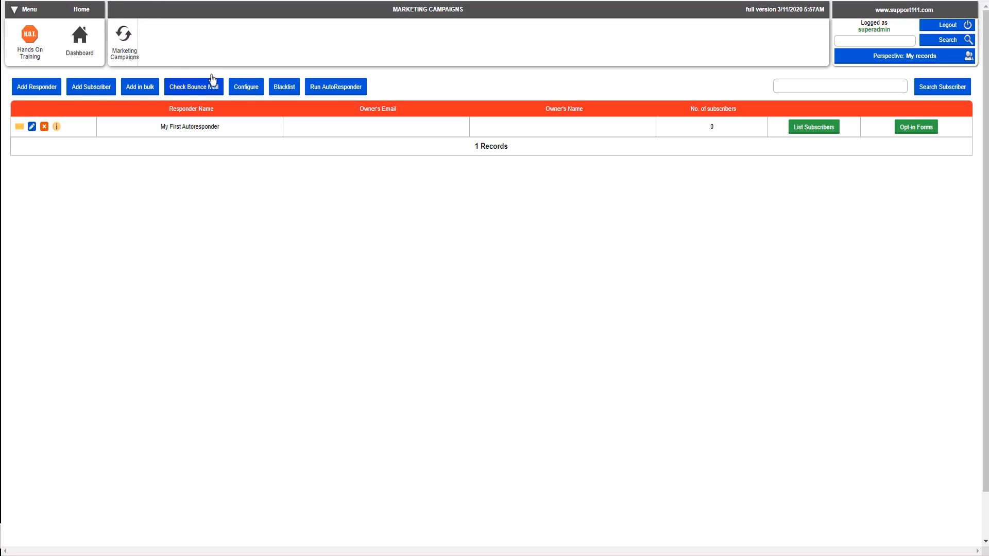
Step: View the Marketing Campaigns configuration with its POP3 and SMTP settings and return to the Marketing Campaigns list
left_click(251, 90)
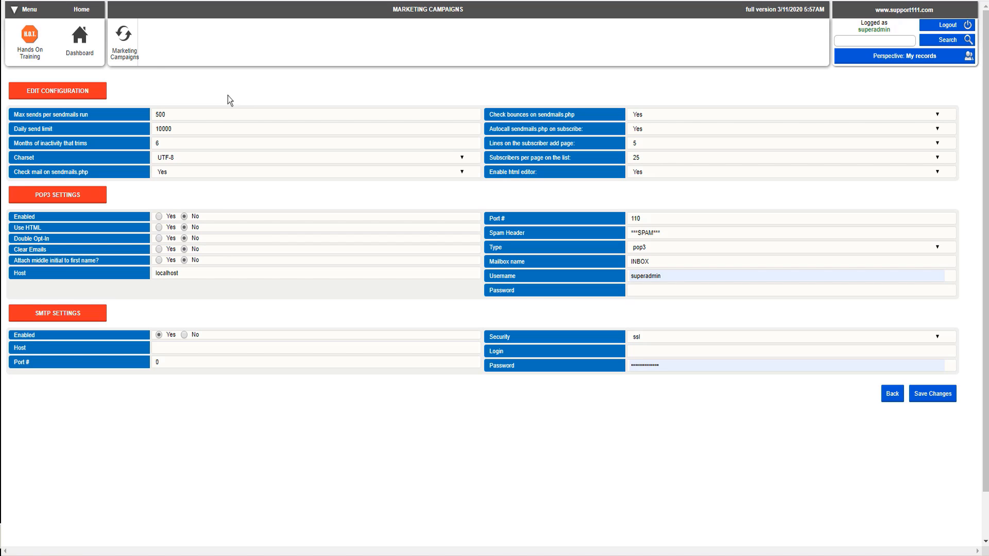
left_click(129, 58)
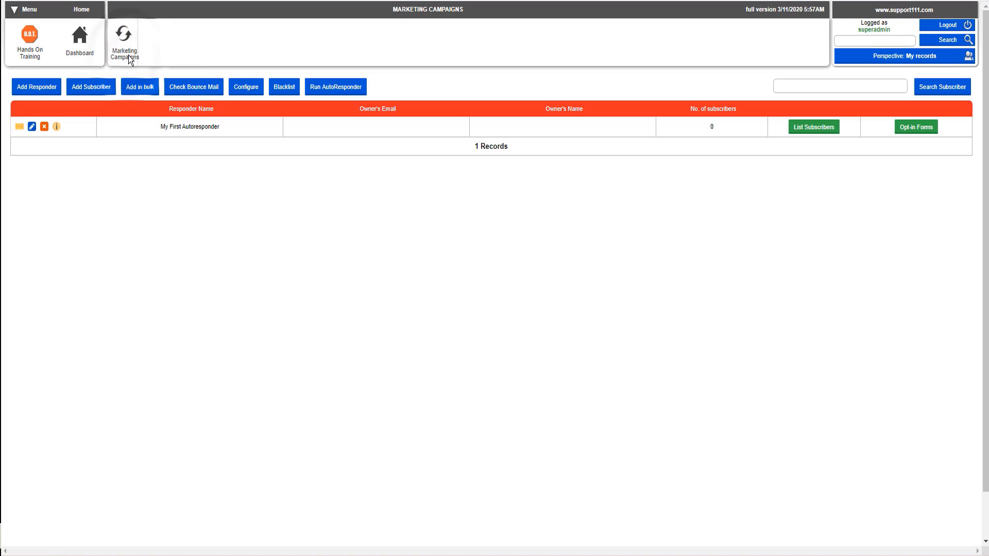